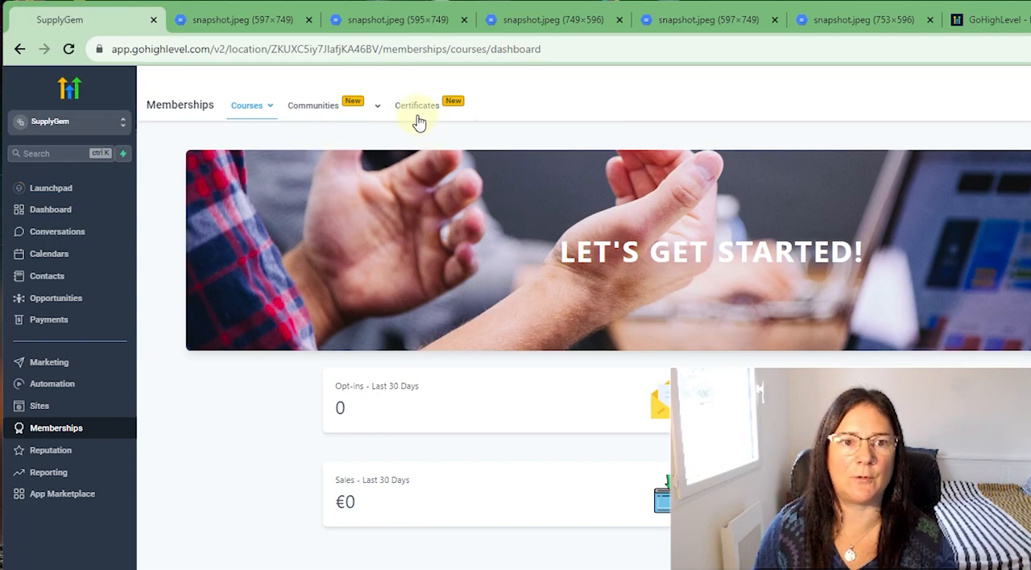
- Open the Memberships certificates area and start a new certificate from the existing templates
click(418, 119)
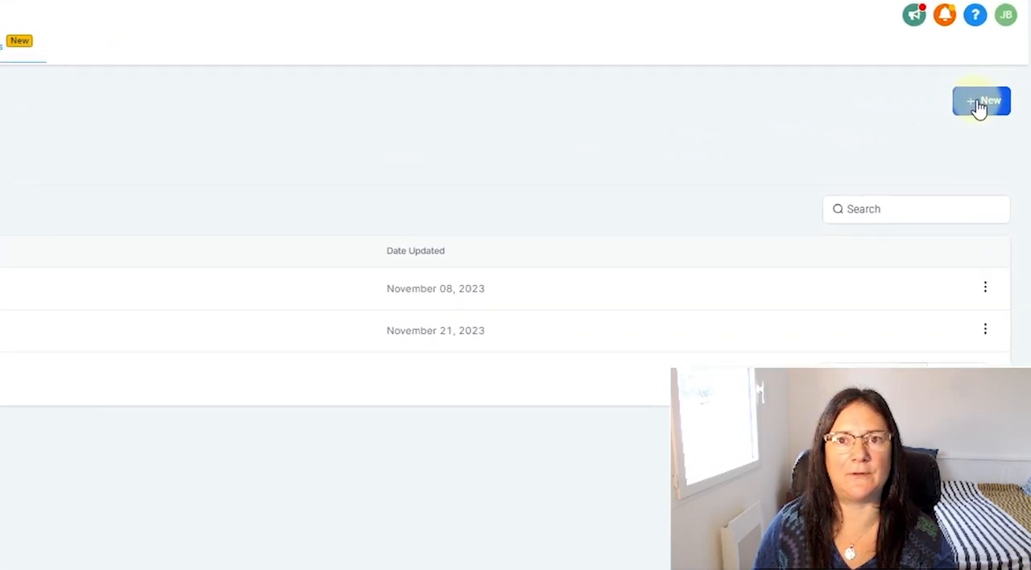
click(979, 107)
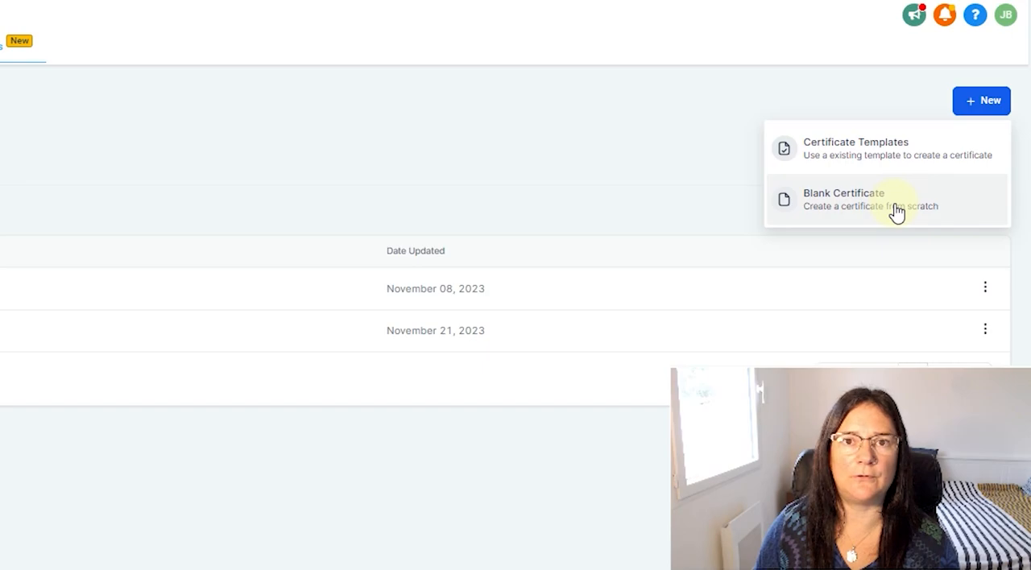
click(895, 179)
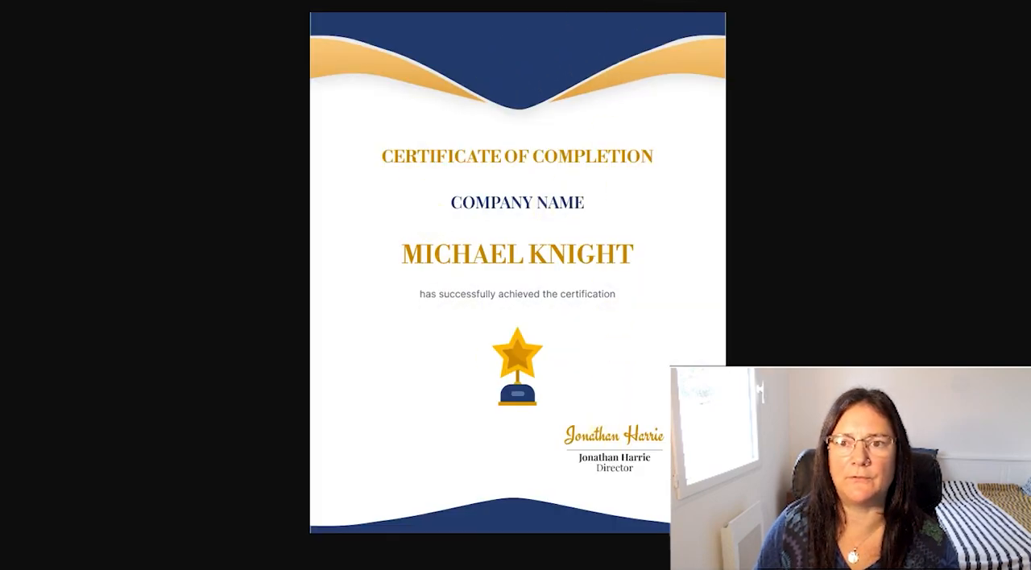
- View the Certificate of Excellence template's full-size preview and create a new certificate from that template
click(676, 20)
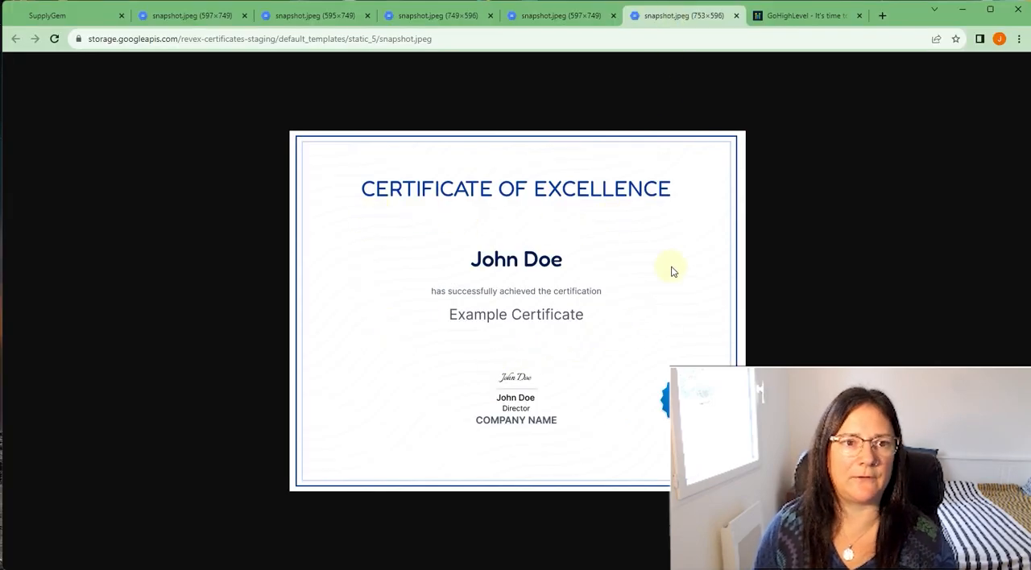
click(84, 19)
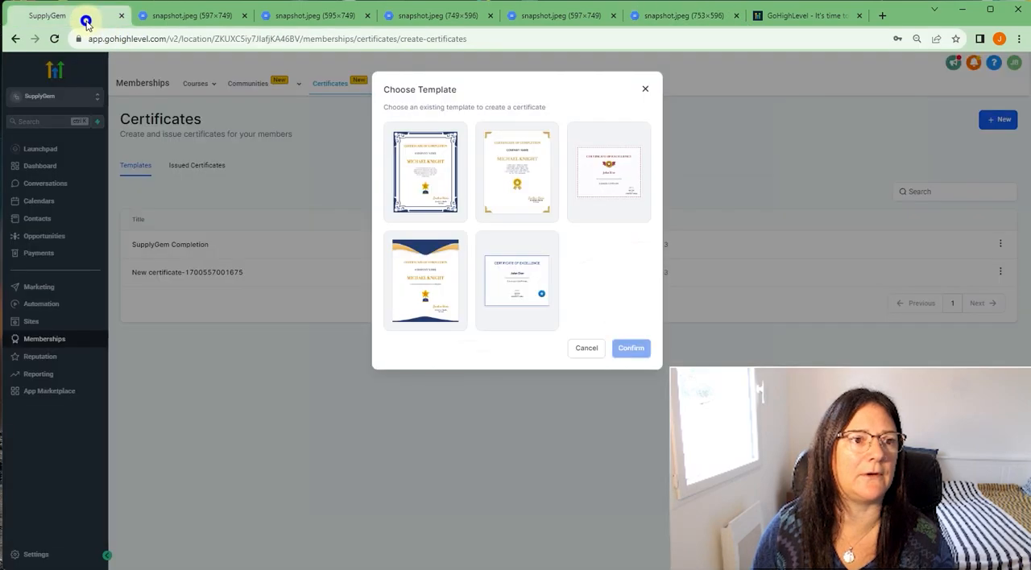
click(532, 290)
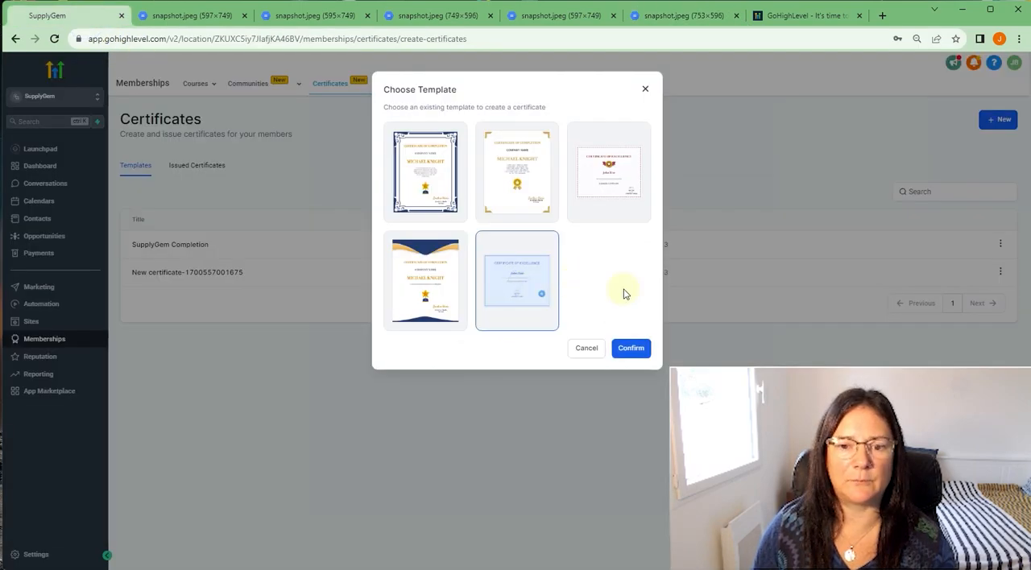
click(631, 349)
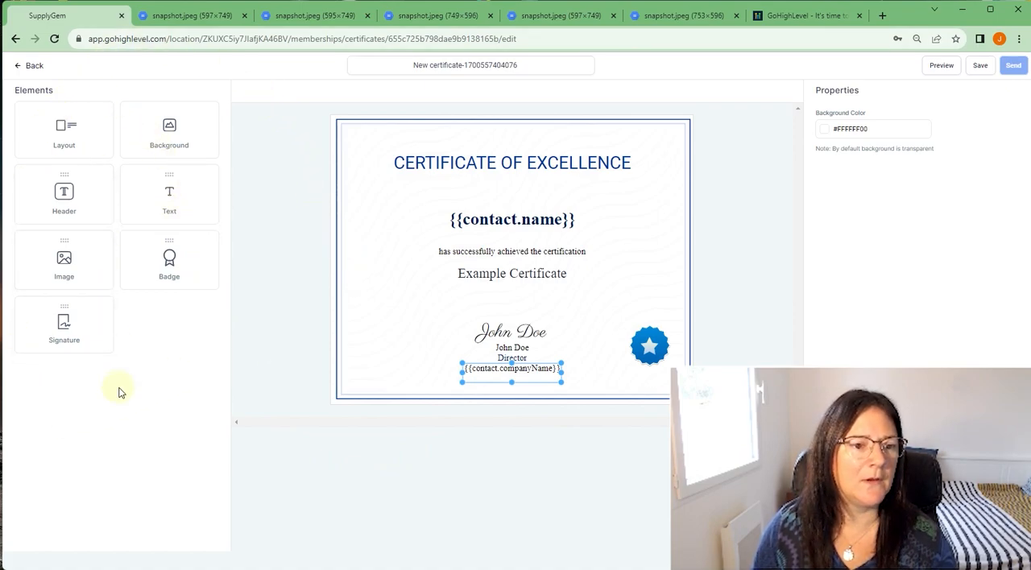
- Try a badge in the certificate's lower-left area with gold ribbon, blue ribbon and star trophy designs, and delete it
drag(162, 260, 414, 316)
mouse_move(413, 319)
mouse_down()
mouse_move(473, 314)
mouse_move(591, 200)
mouse_move(419, 276)
mouse_move(398, 328)
mouse_up()
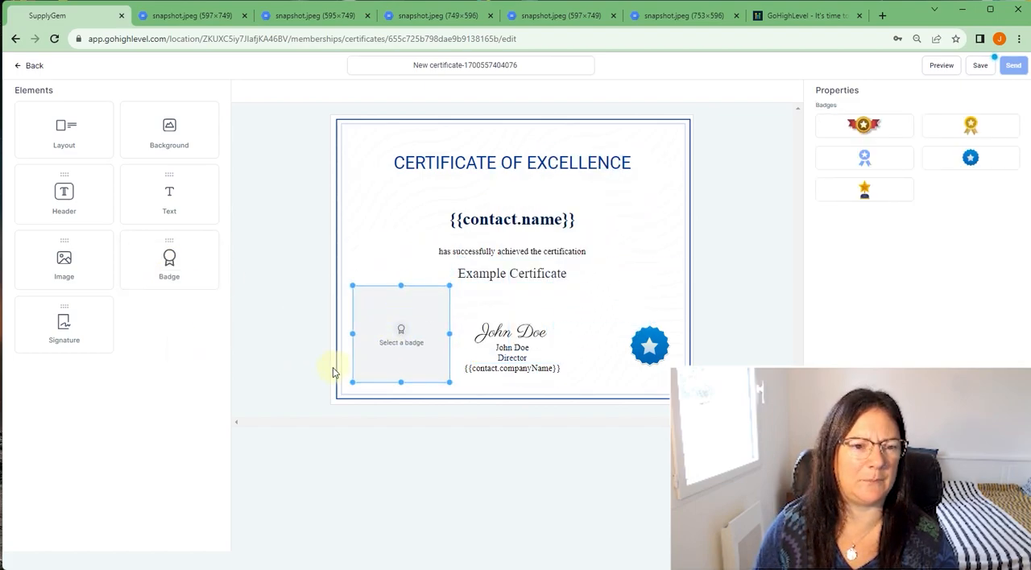
click(971, 128)
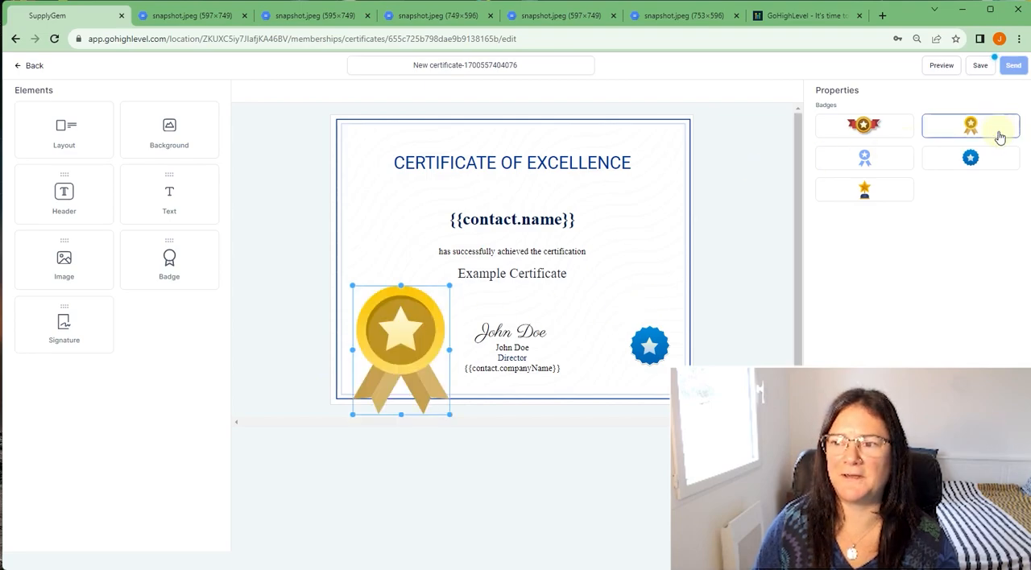
click(970, 164)
click(852, 167)
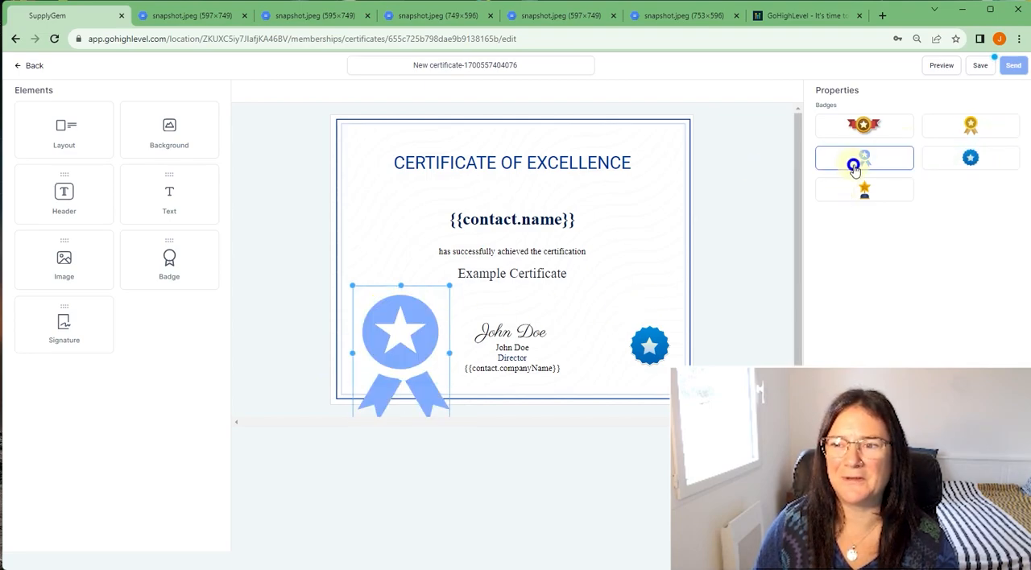
mouse_move(401, 315)
mouse_down()
mouse_move(392, 290)
mouse_move(392, 325)
mouse_up()
click(900, 200)
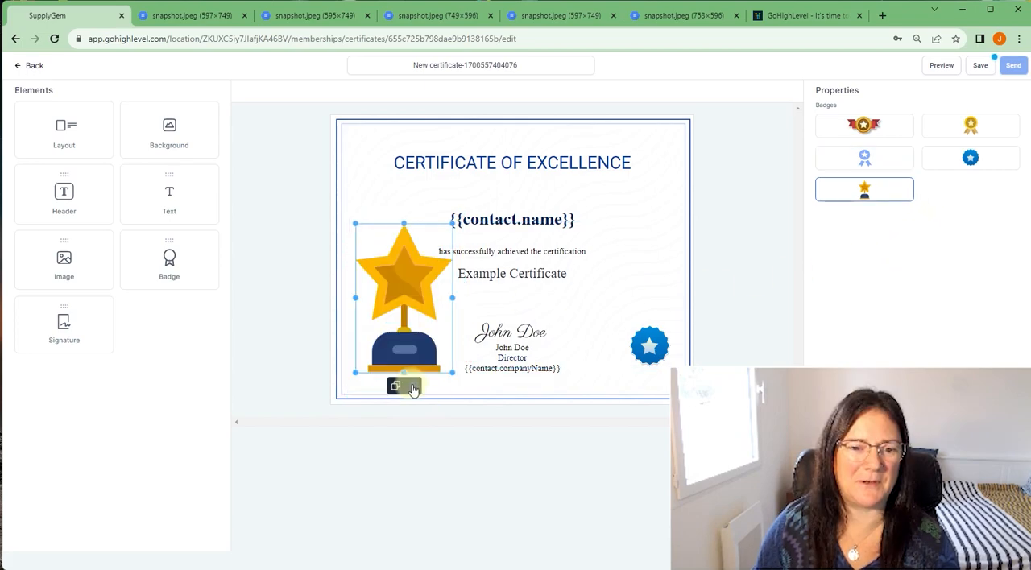
click(409, 386)
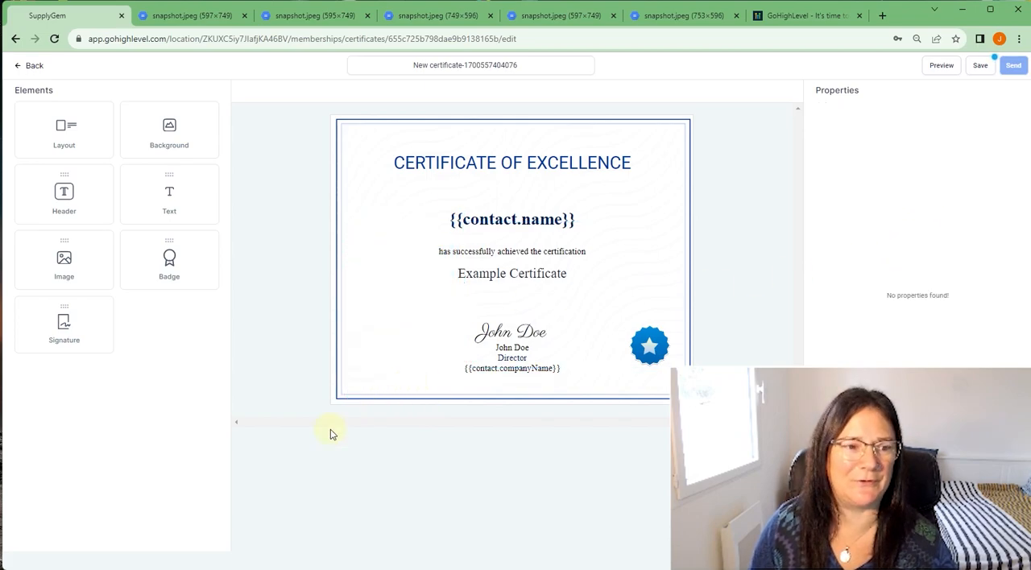
- Add an image placeholder in the certificate's lower-left area and delete the blue star badge
drag(66, 256, 413, 331)
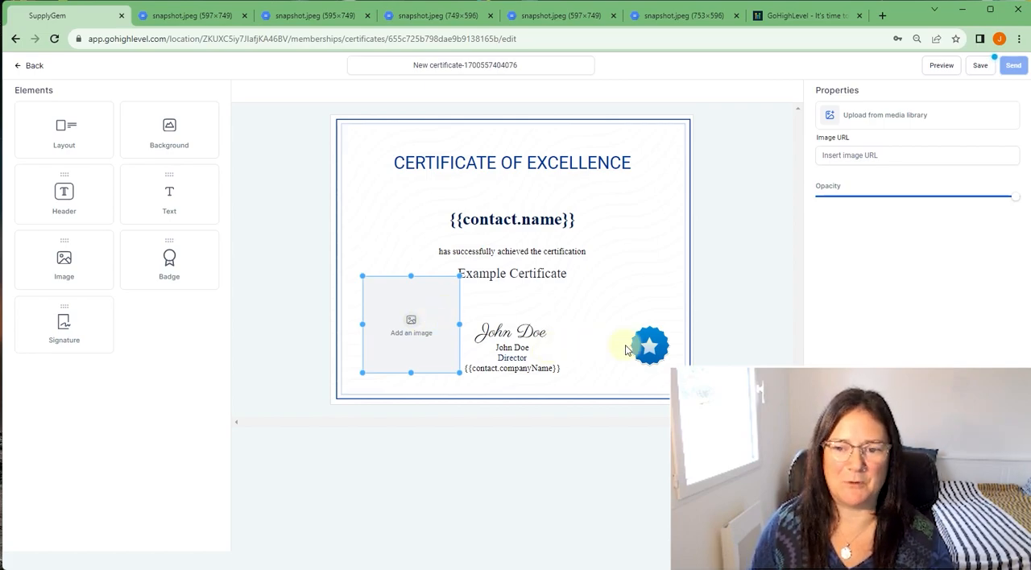
click(658, 349)
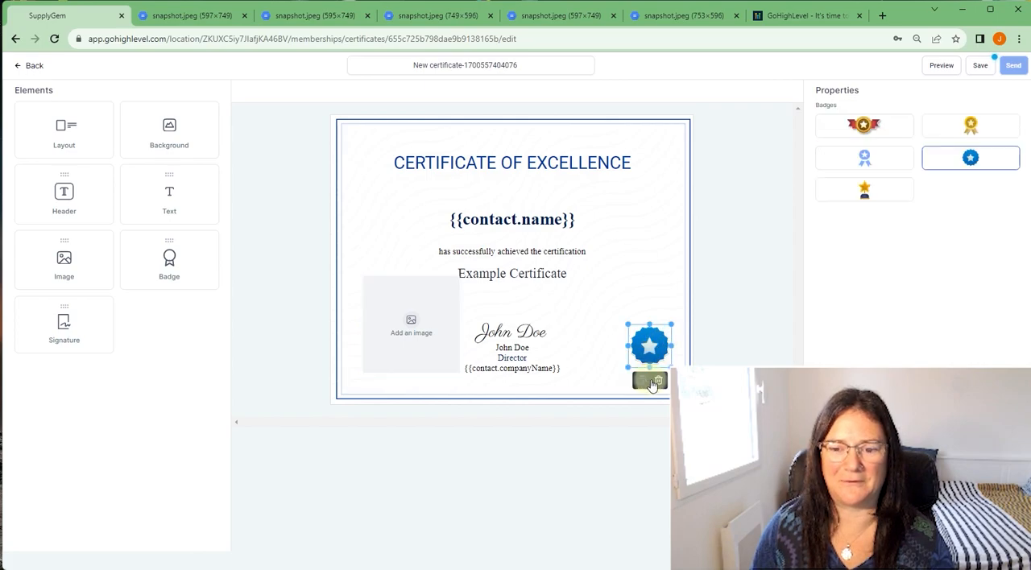
click(659, 380)
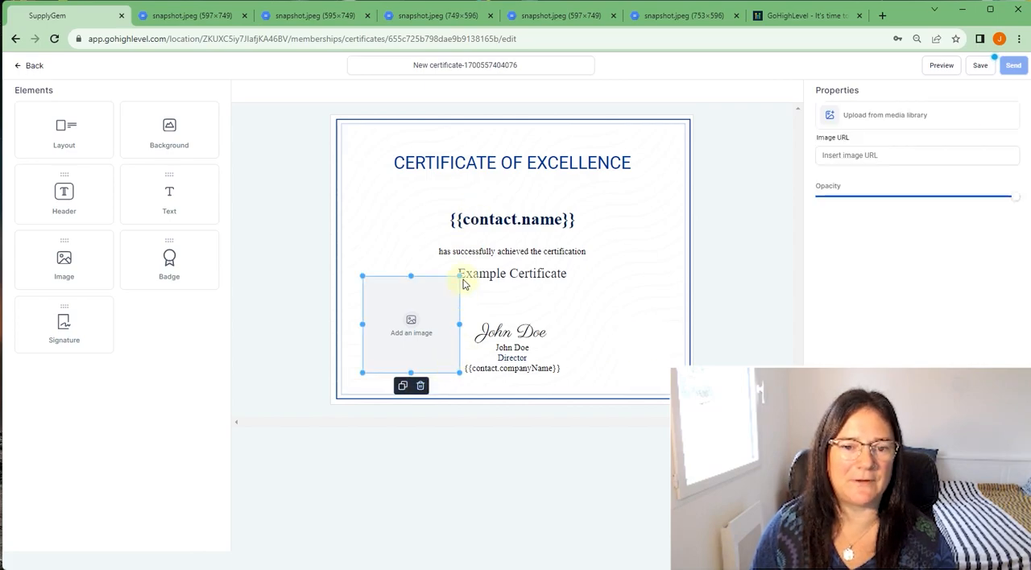
- Shrink the empty image placeholder on the certificate and delete it
drag(461, 276, 407, 365)
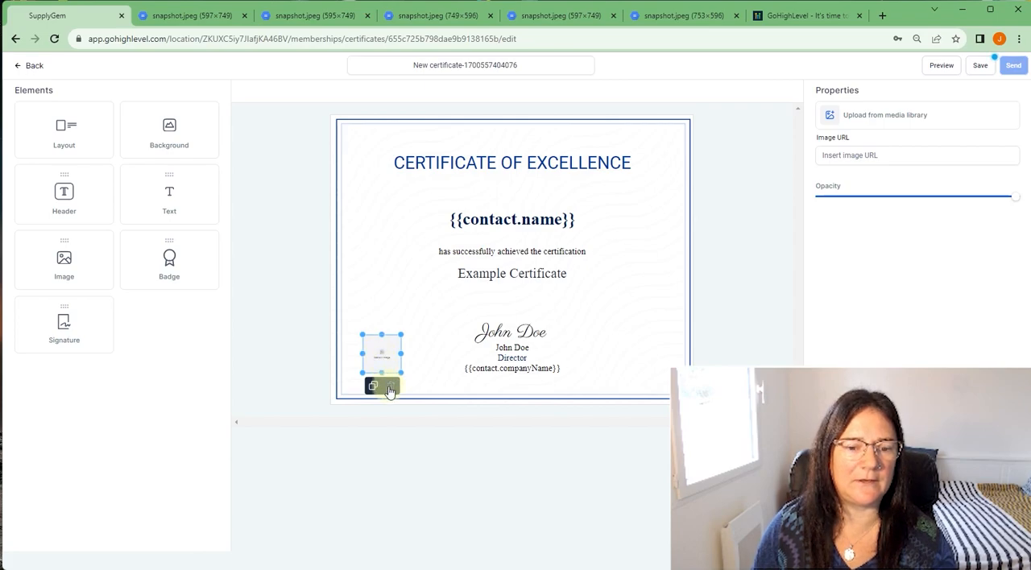
click(390, 390)
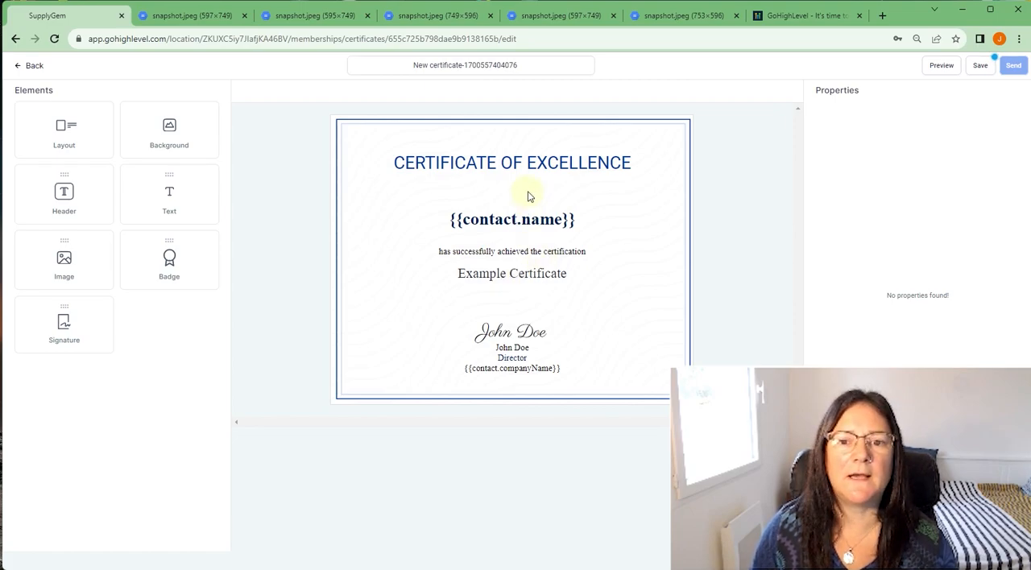
- Examine the font, heading level and text size options for the CERTIFICATE OF EXCELLENCE heading
click(551, 175)
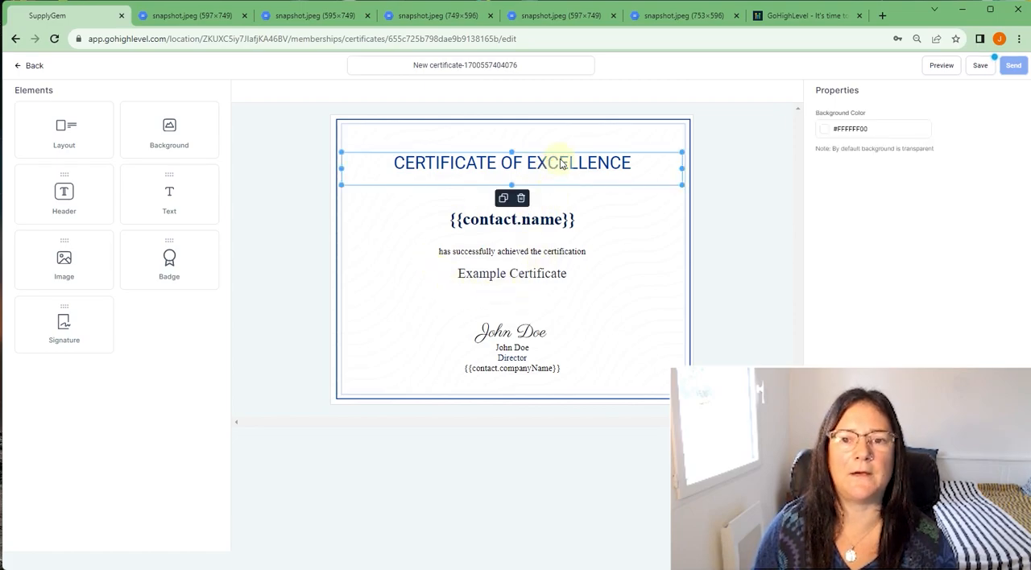
double_click(559, 163)
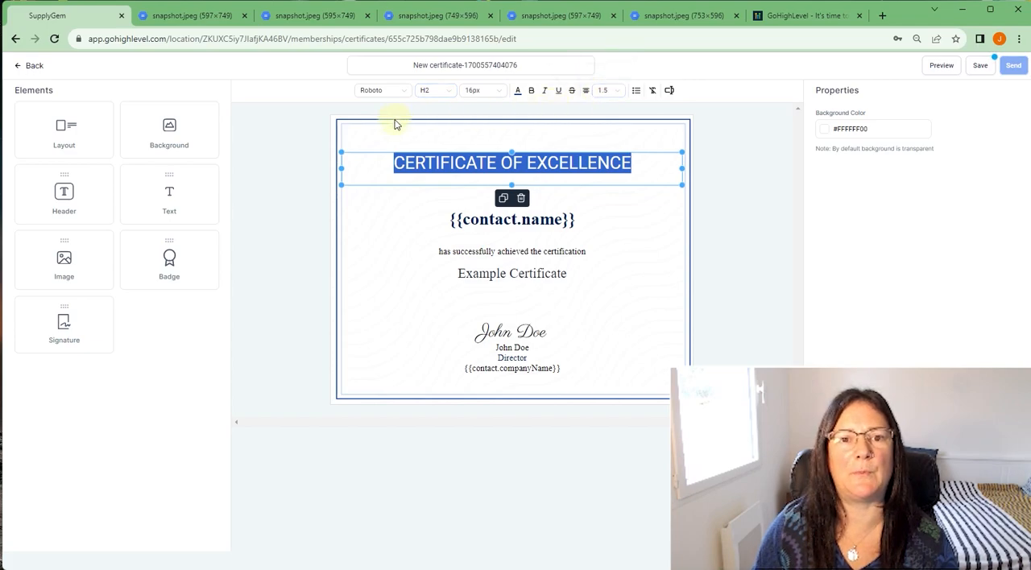
click(385, 96)
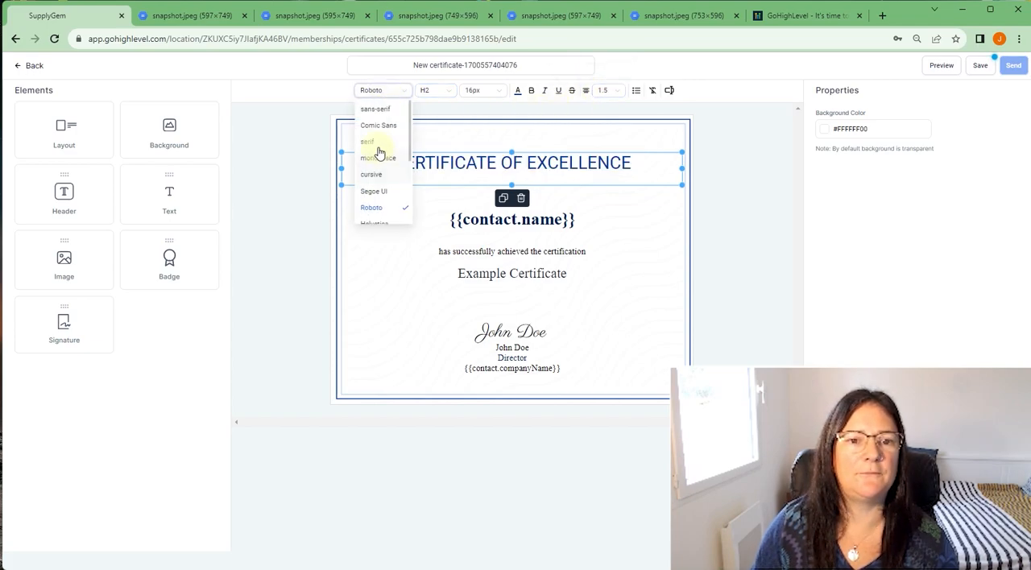
click(440, 92)
click(482, 90)
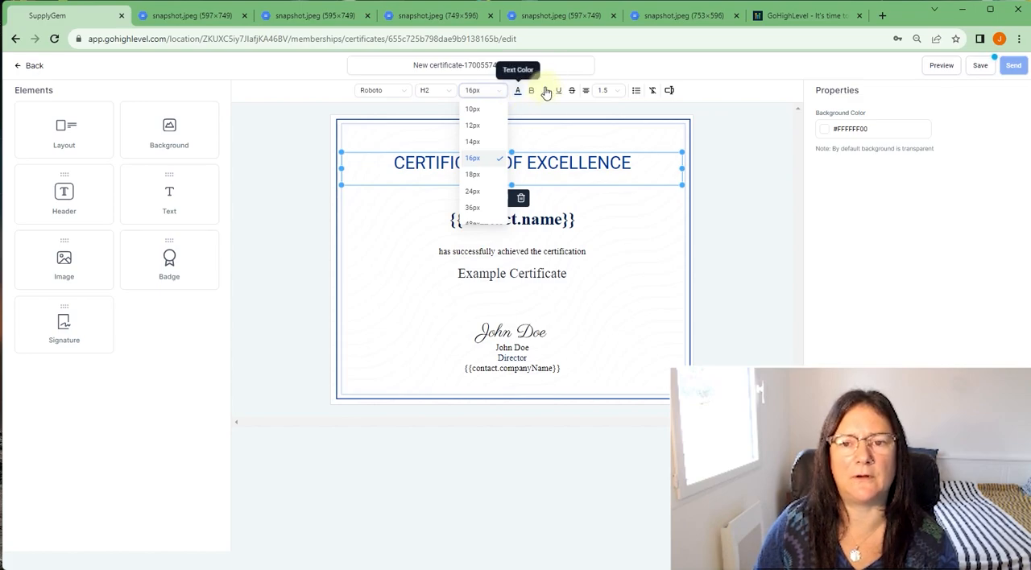
click(518, 220)
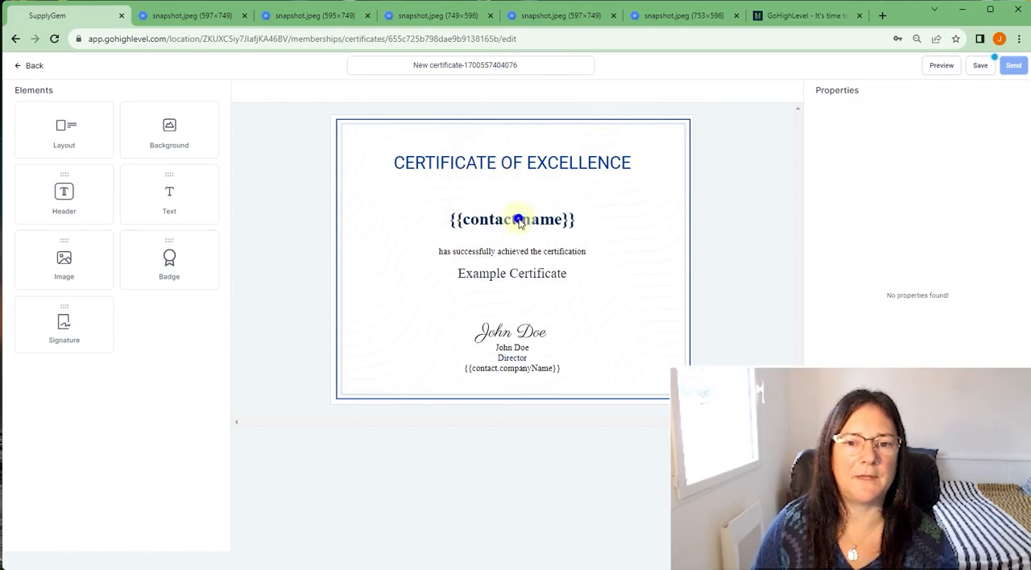
- Select the {{contact.name}} placeholder text and inspect its formatting without changing it
click(519, 224)
double_click(519, 224)
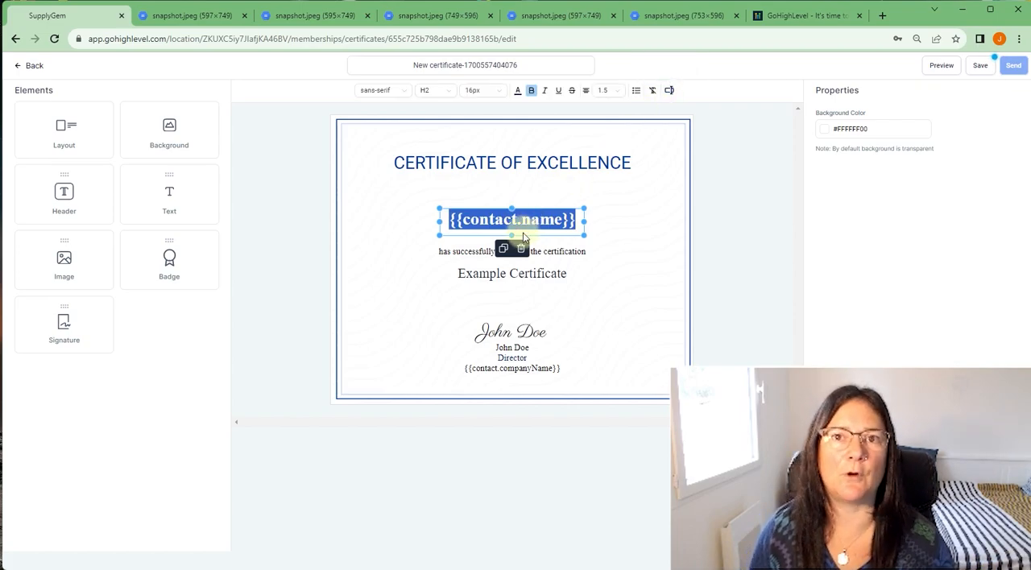
click(606, 239)
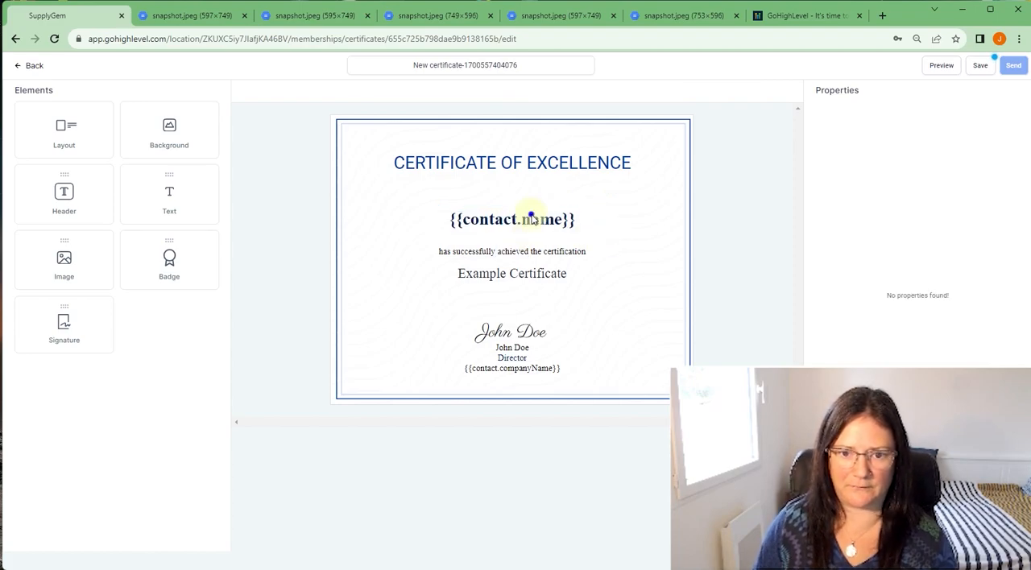
click(532, 217)
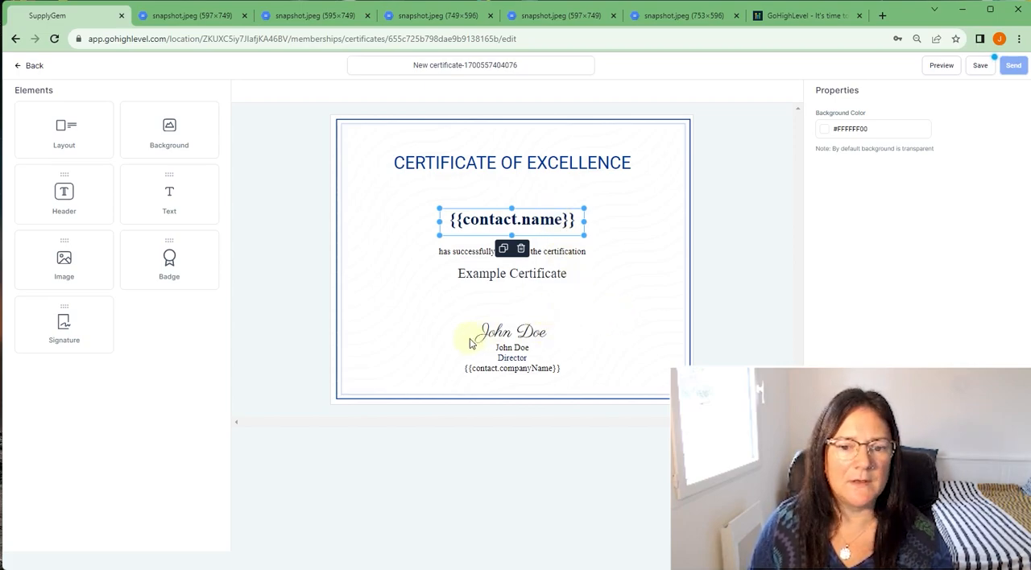
- Select the script signature above the director's name and browse the fonts available for it
click(508, 336)
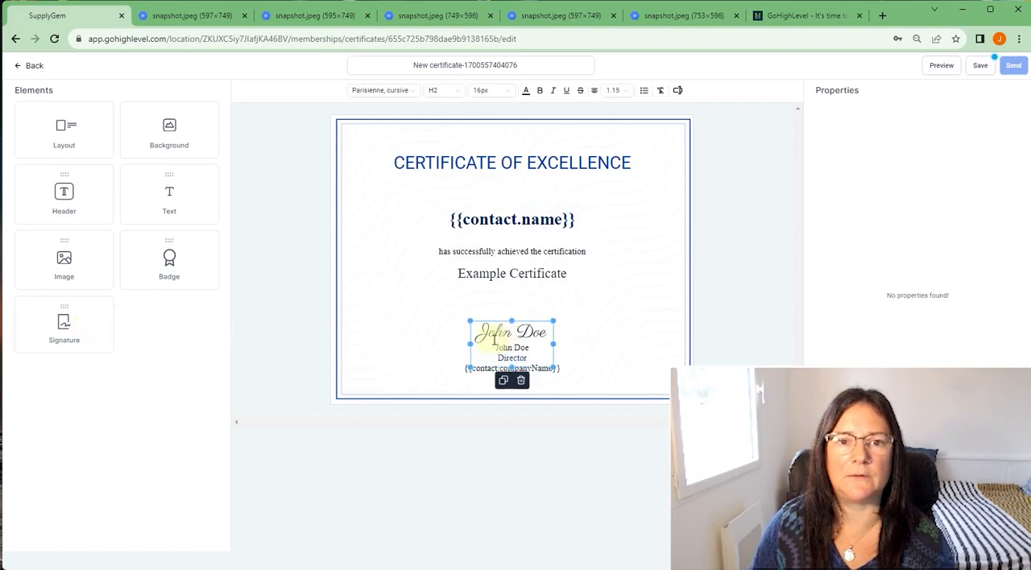
drag(475, 333, 543, 332)
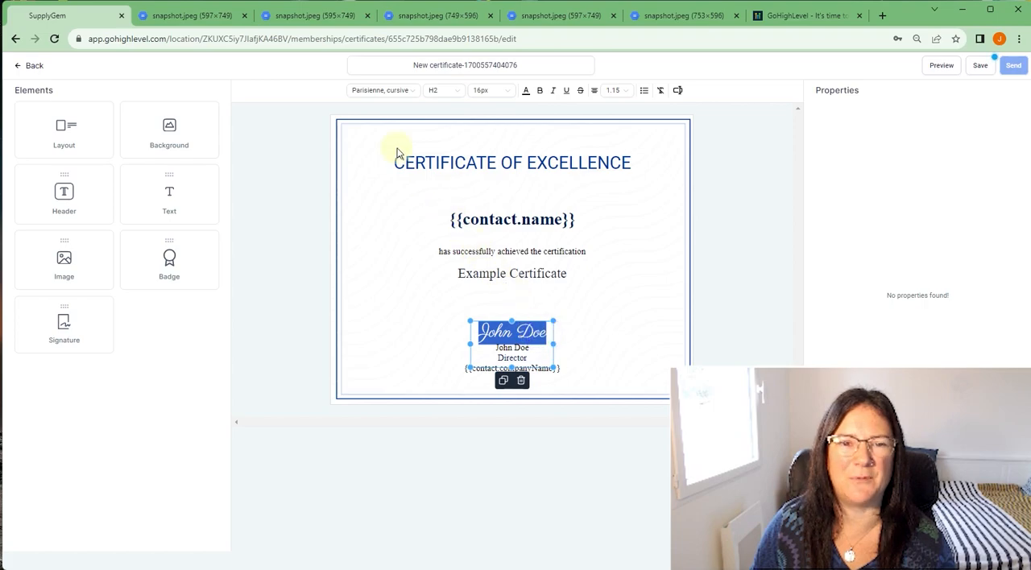
click(376, 97)
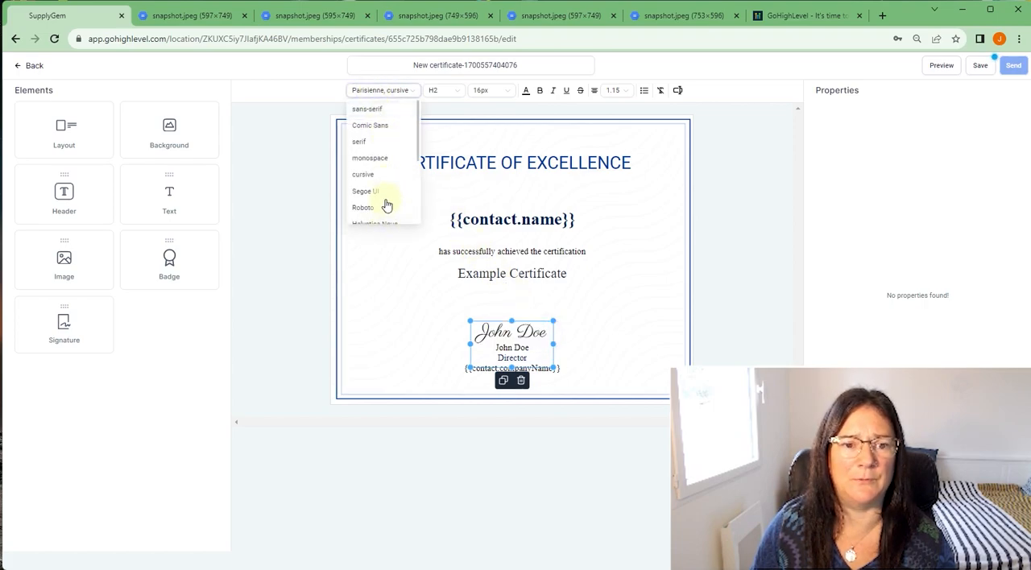
scroll(385, 177, down, 3)
scroll(385, 177, up, 3)
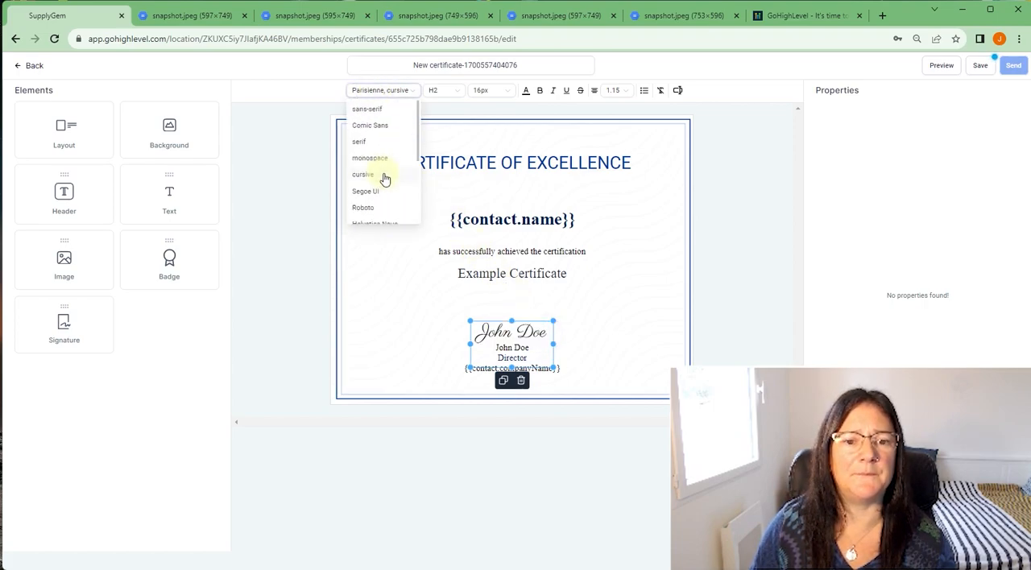
click(642, 255)
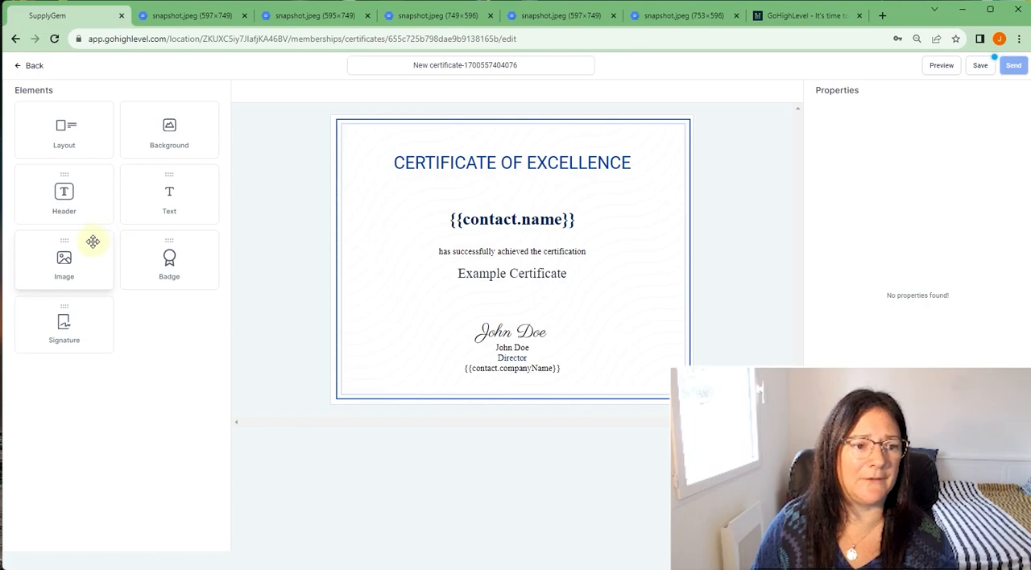
mouse_move(53, 258)
mouse_down()
mouse_move(315, 287)
mouse_move(62, 256)
mouse_up()
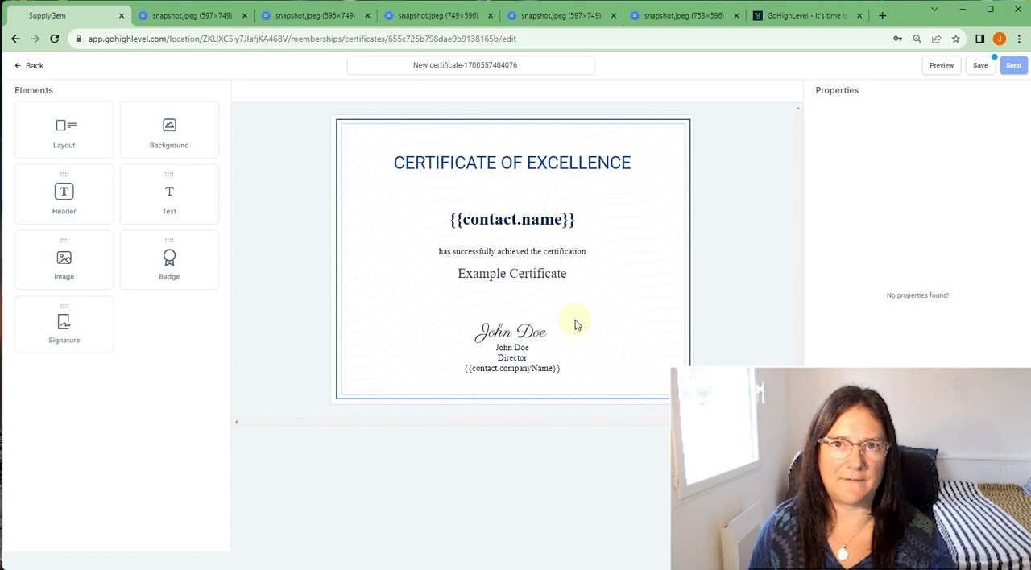
- Select the certificate's heading and save the edited certificate
click(595, 159)
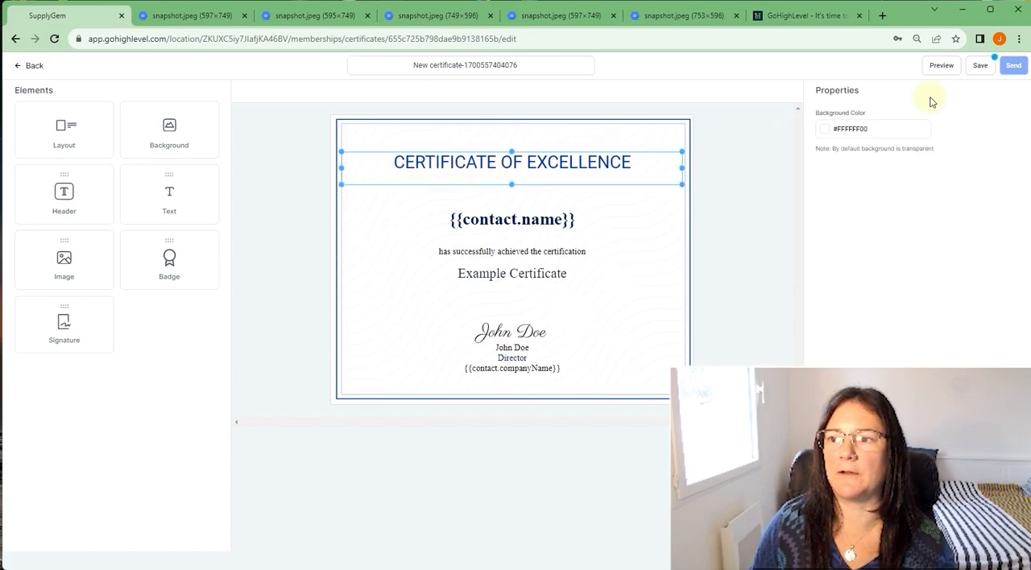
click(981, 64)
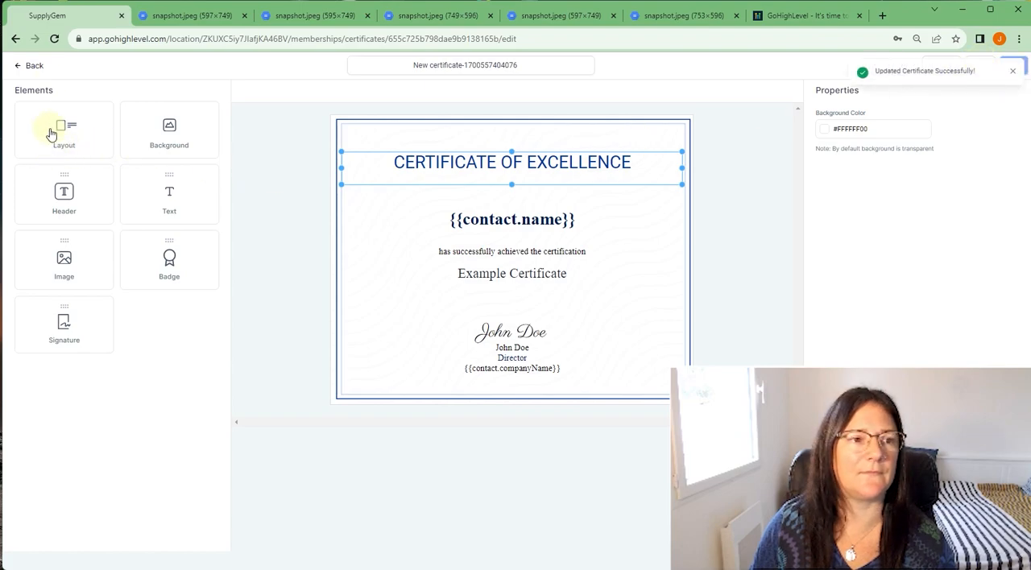
- Return to the certificates list and open the SupplyGem Completion certificate for editing
click(36, 66)
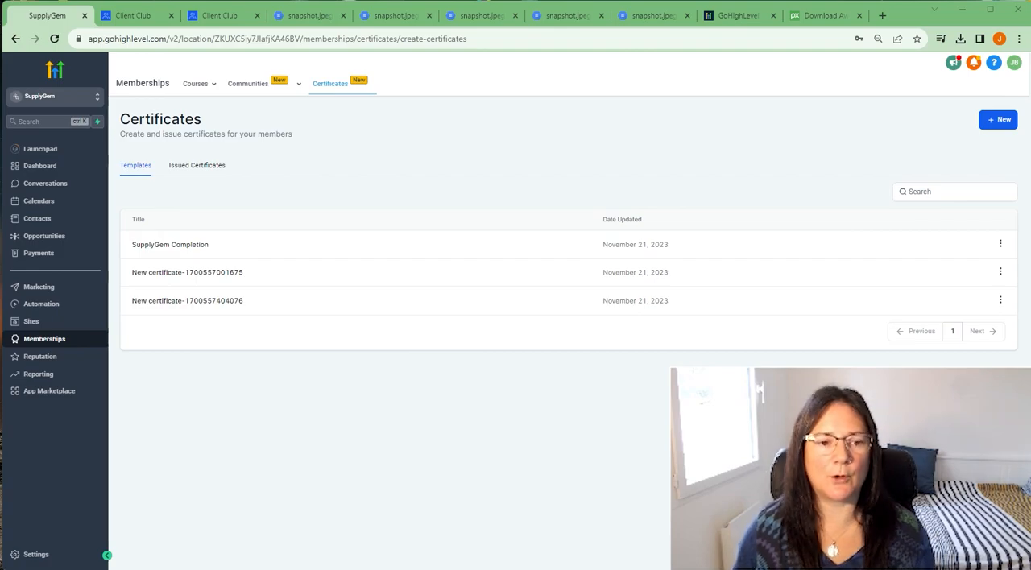
click(177, 244)
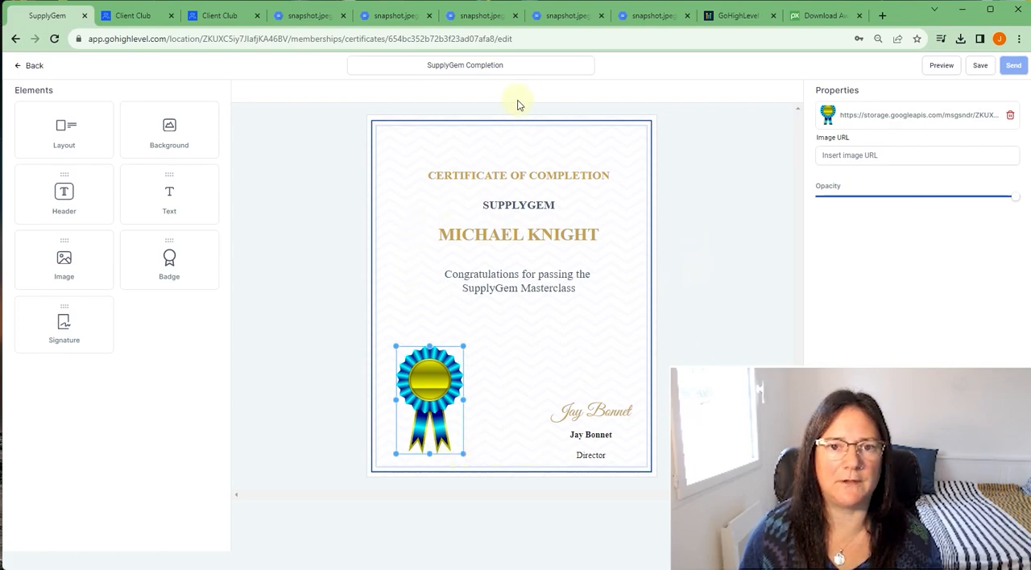
- Leave the certificate editor and open the certificates section of the SupplyGem Marathon Course product
click(489, 69)
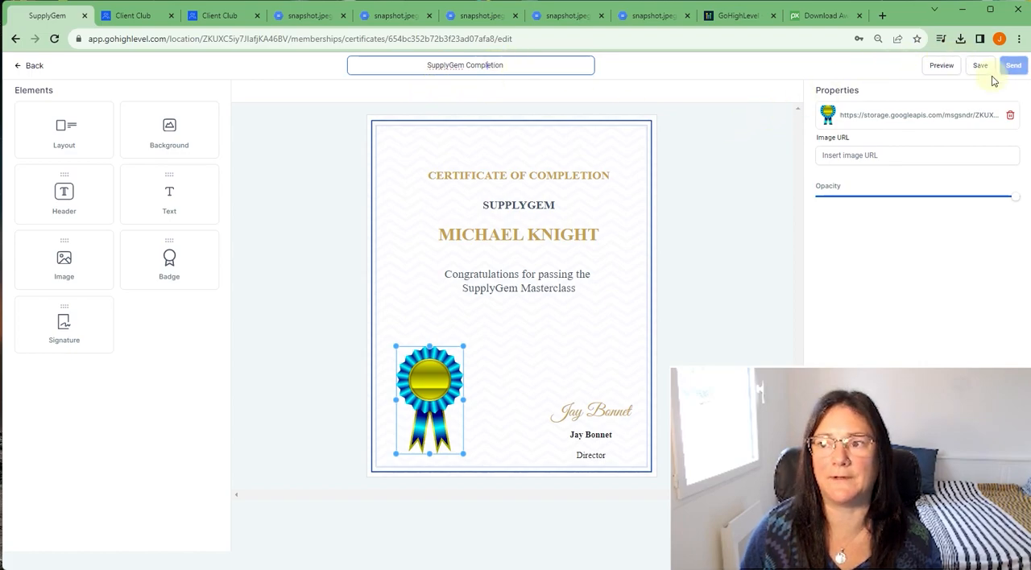
click(33, 68)
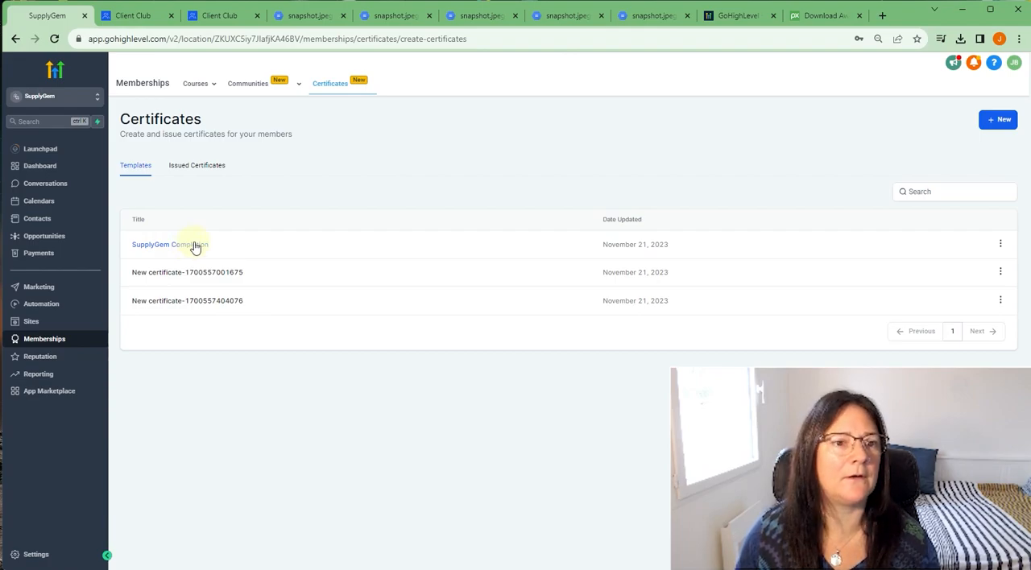
mouse_move(185, 86)
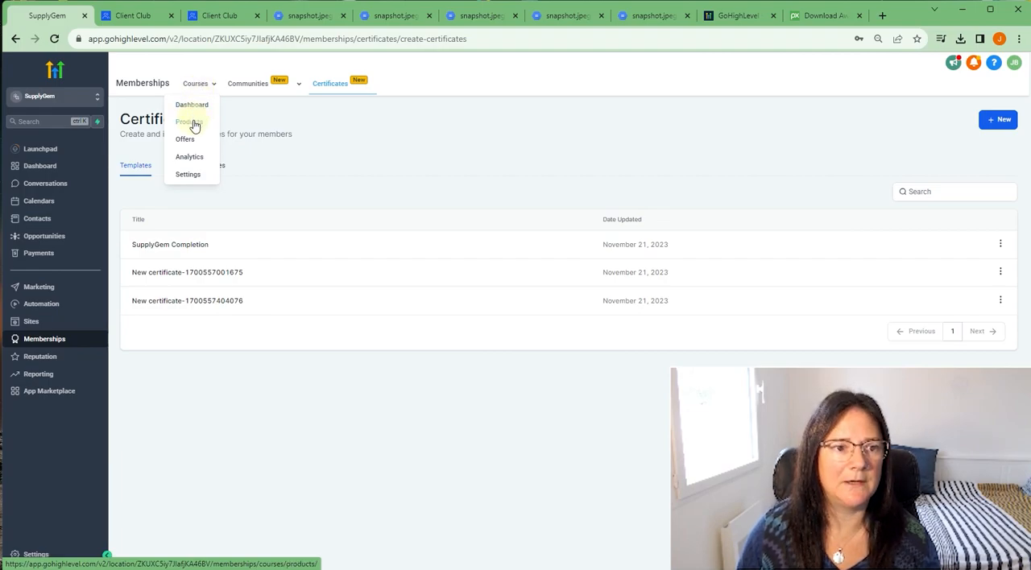
click(193, 122)
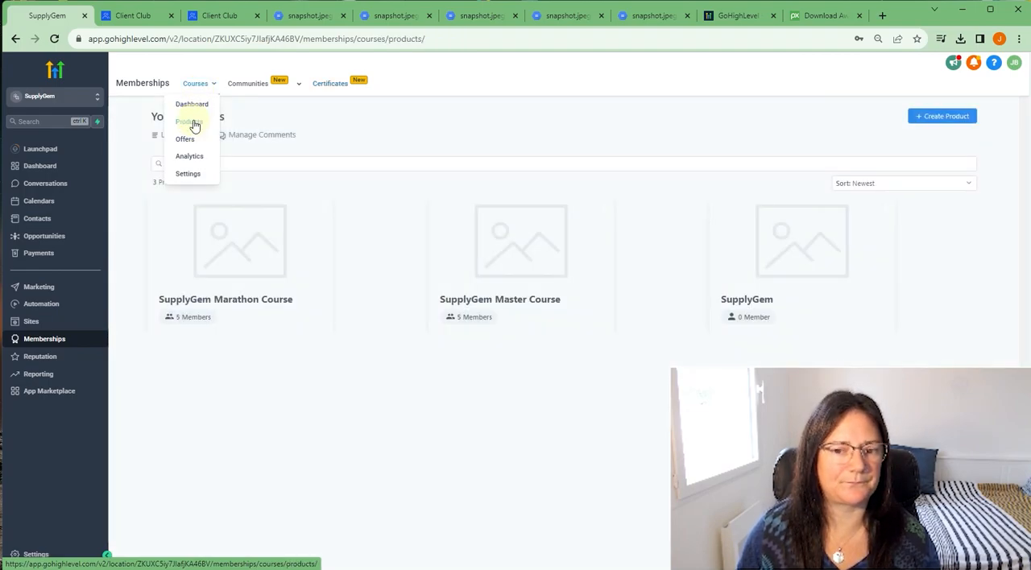
click(215, 239)
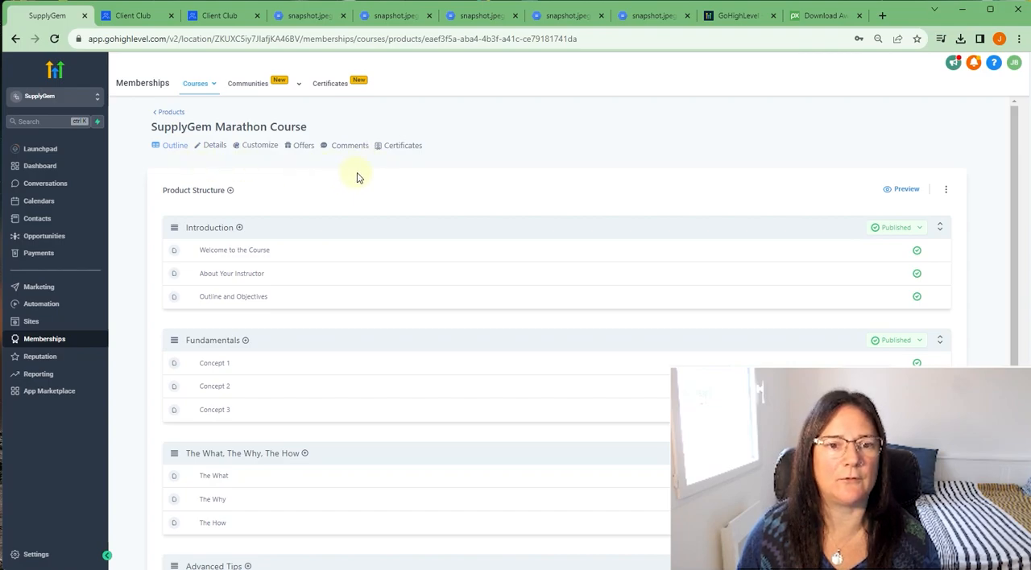
click(409, 148)
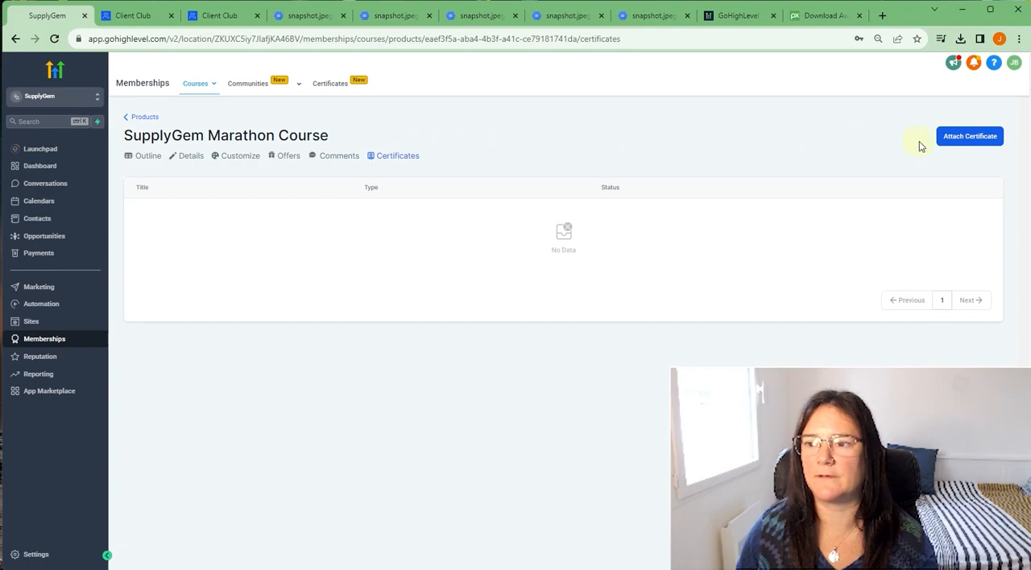
- Attach the SupplyGem Completion certificate template to the SupplyGem Marathon Course and save the attachment
click(965, 139)
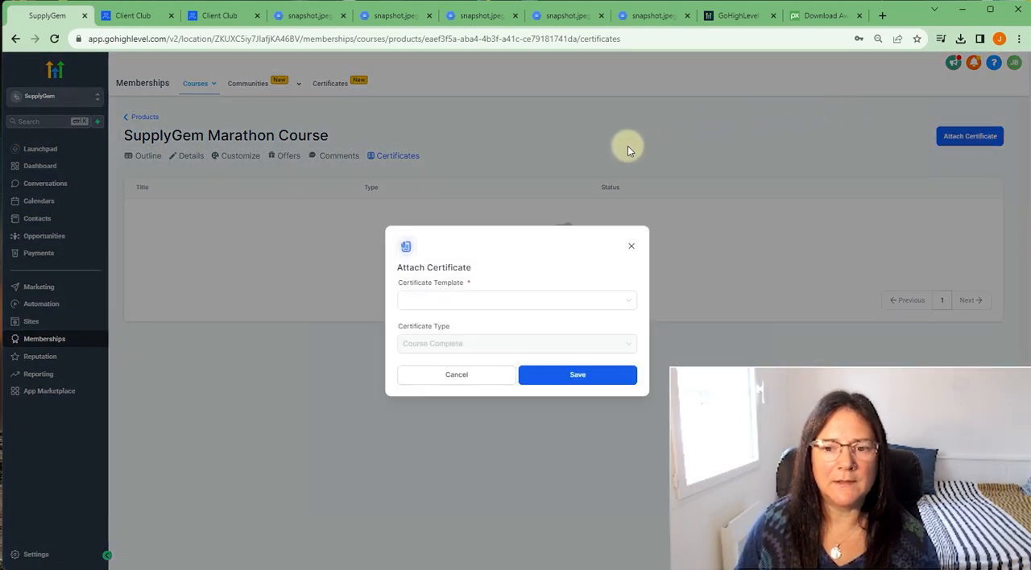
click(524, 302)
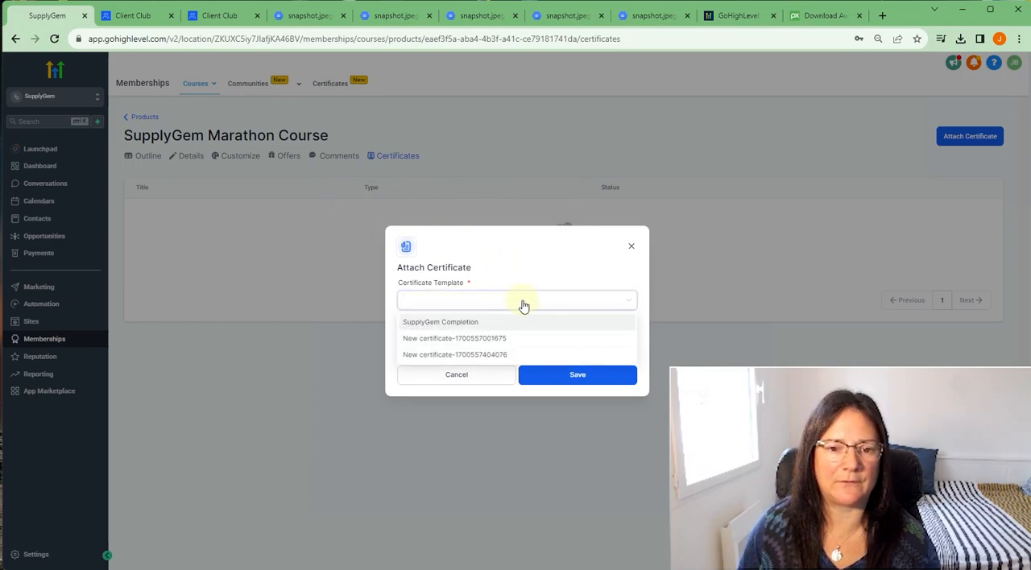
click(453, 321)
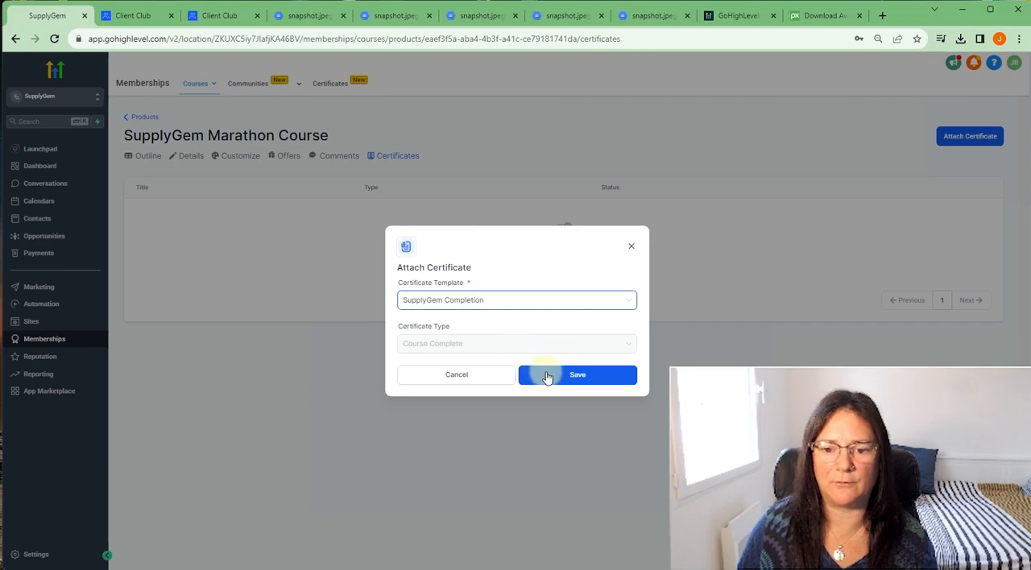
click(569, 382)
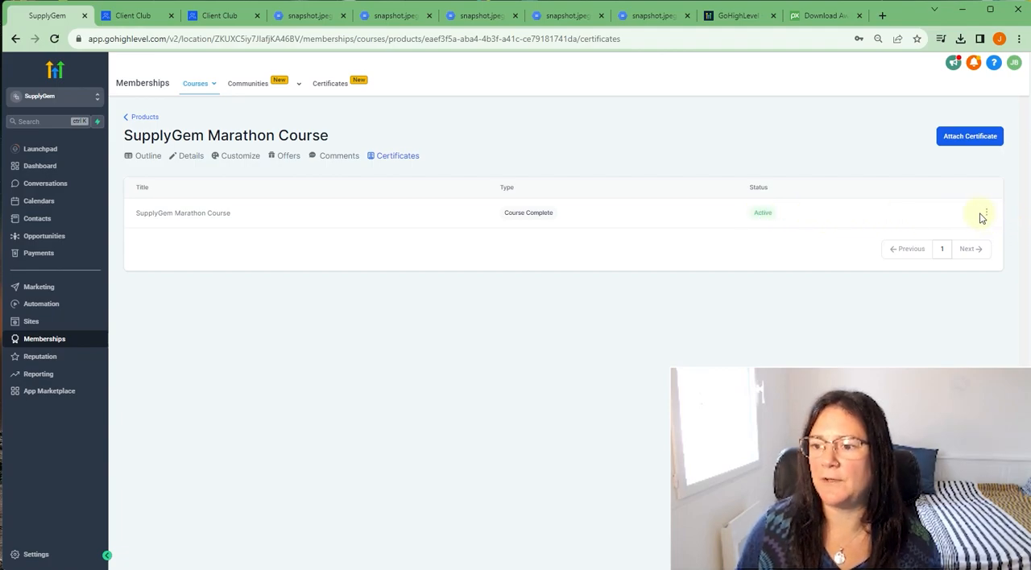
- Preview the certificate attached to the SupplyGem Marathon Course and return to the course's certificates
click(985, 214)
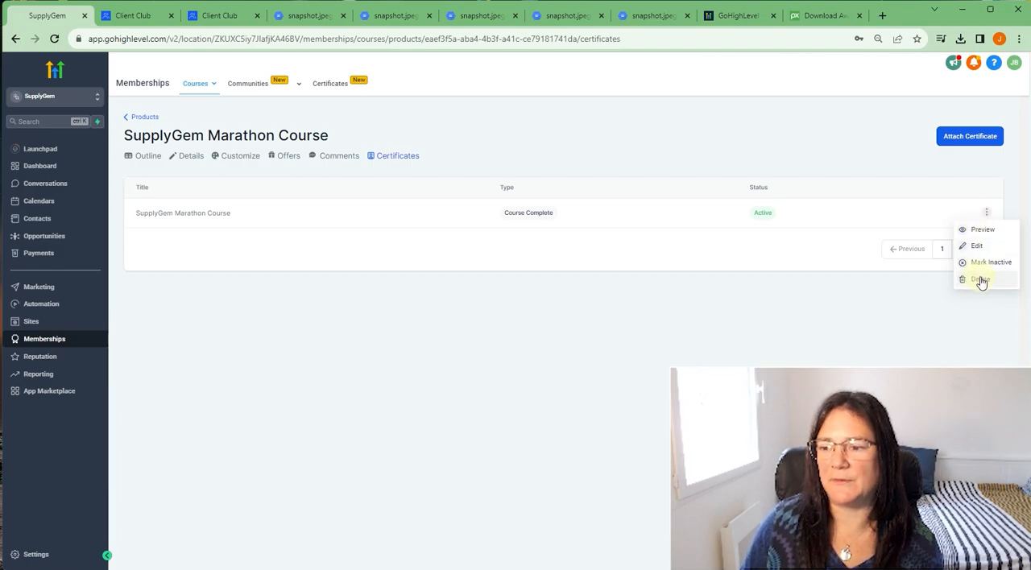
click(979, 232)
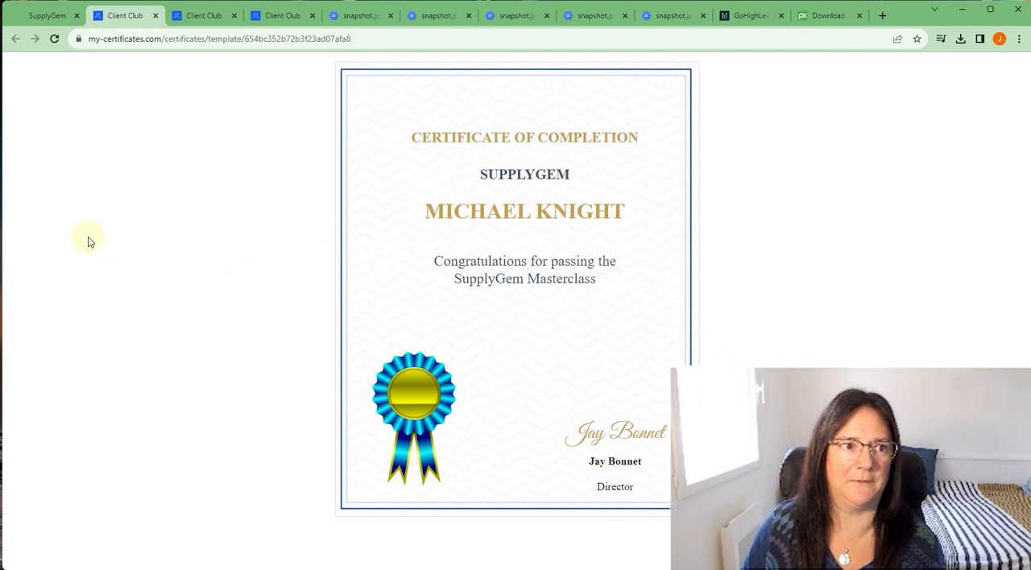
click(52, 23)
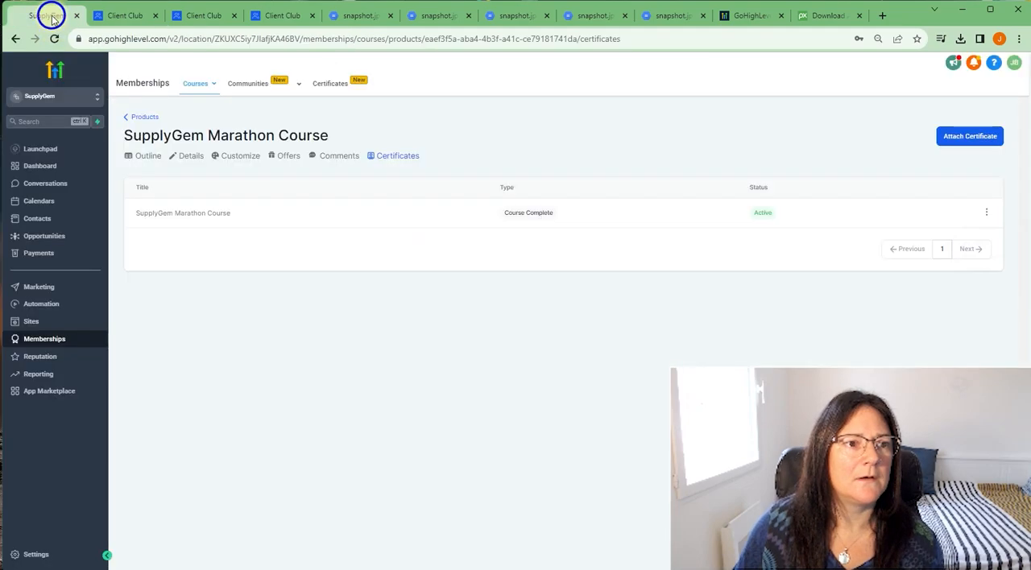
- Try to attach another certificate to the SupplyGem Marathon Course and show the actions for the attached one
click(967, 142)
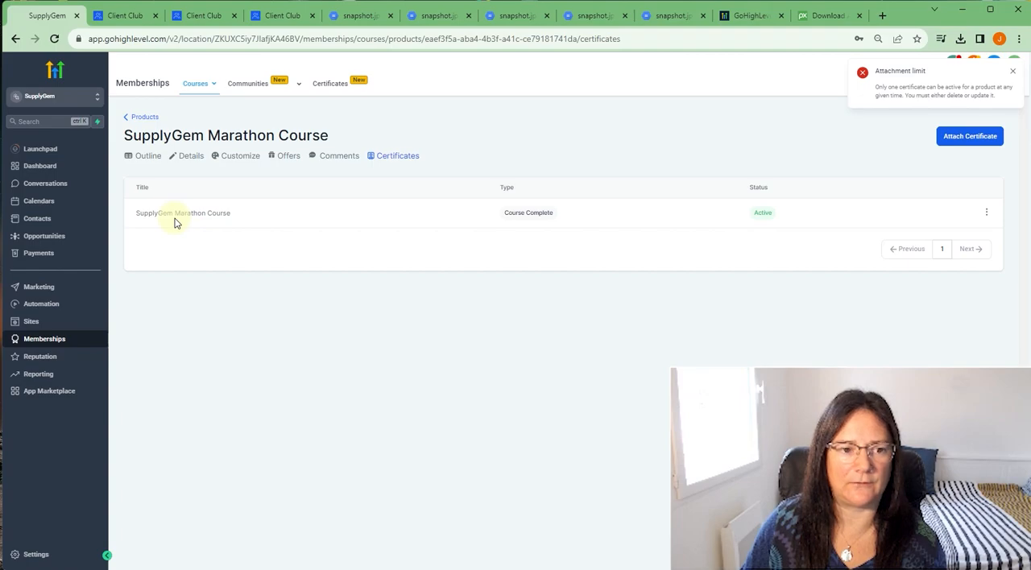
click(986, 215)
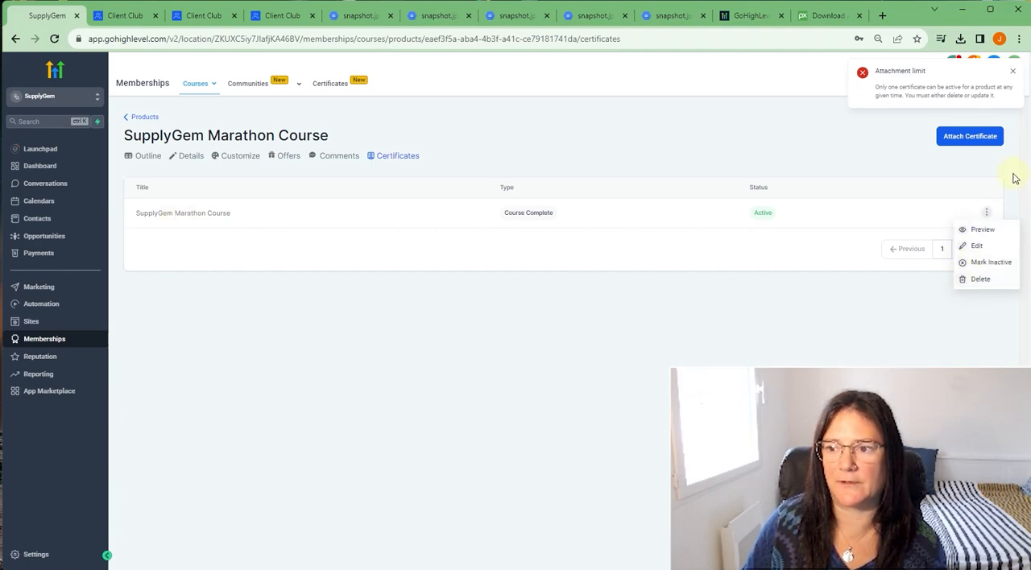
- Review the issued certificates and the actions for the issued SupplyGem Completion certificate, consulting the open certificate preview
click(328, 86)
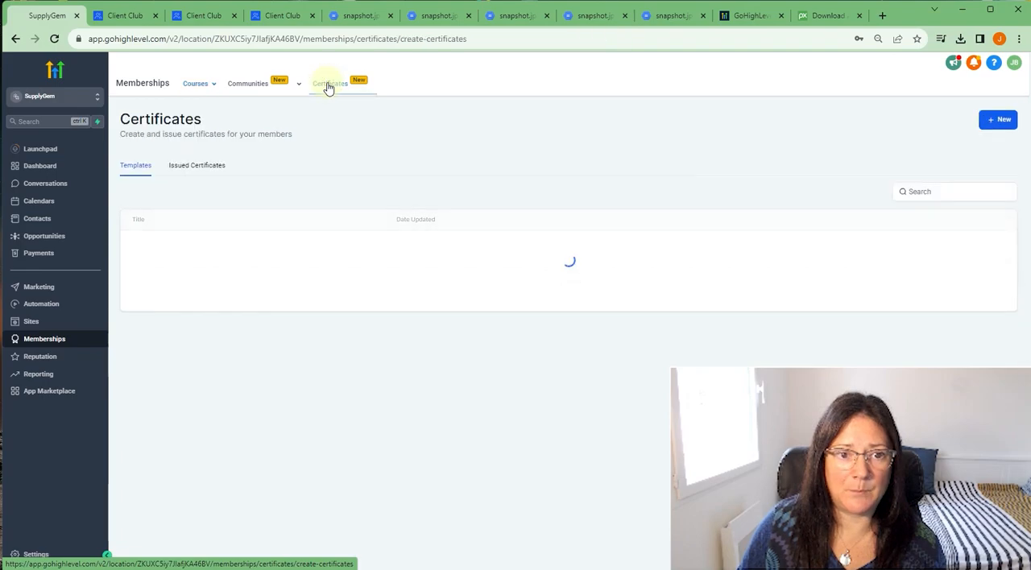
click(190, 171)
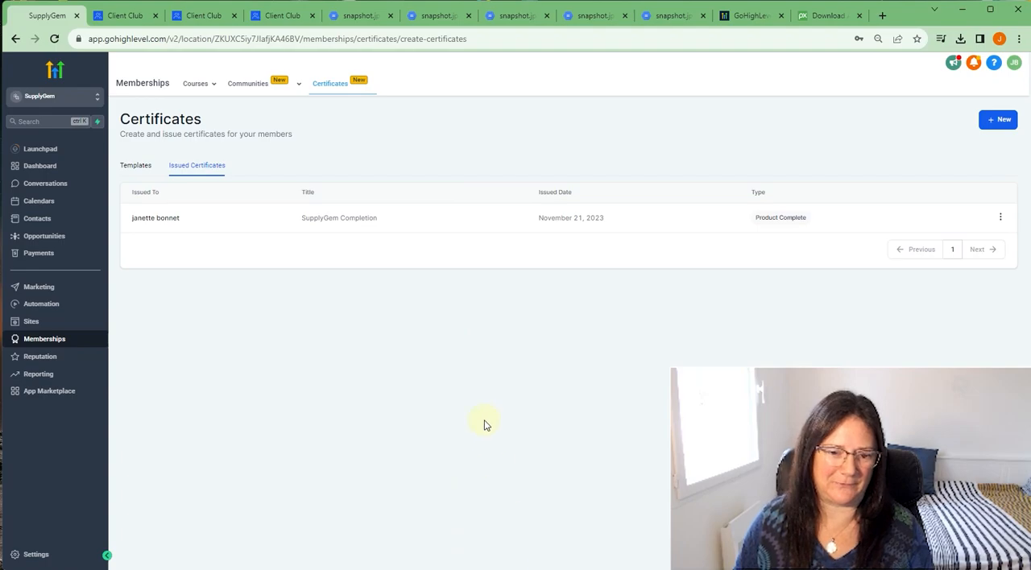
click(1002, 220)
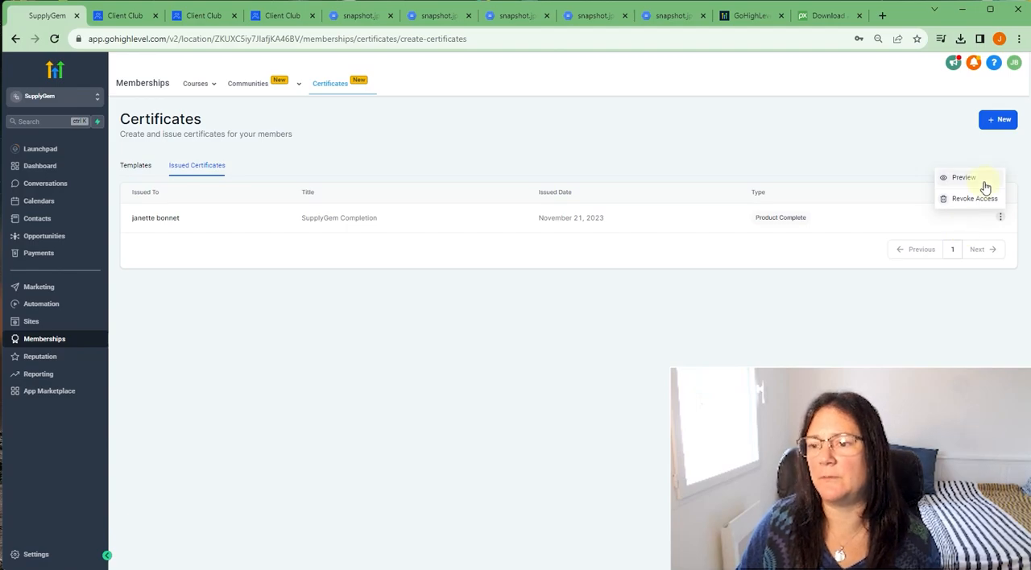
click(124, 16)
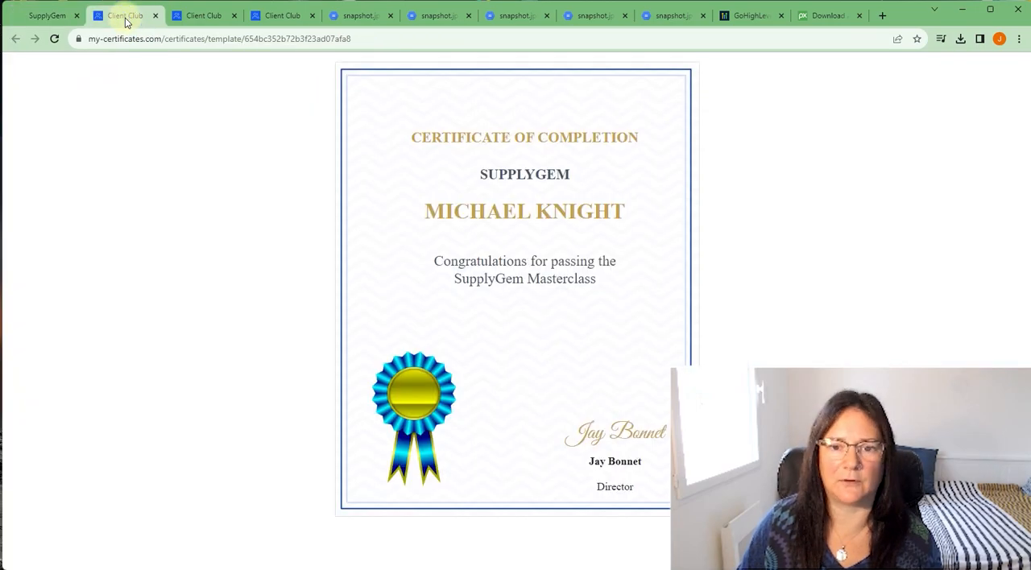
click(40, 15)
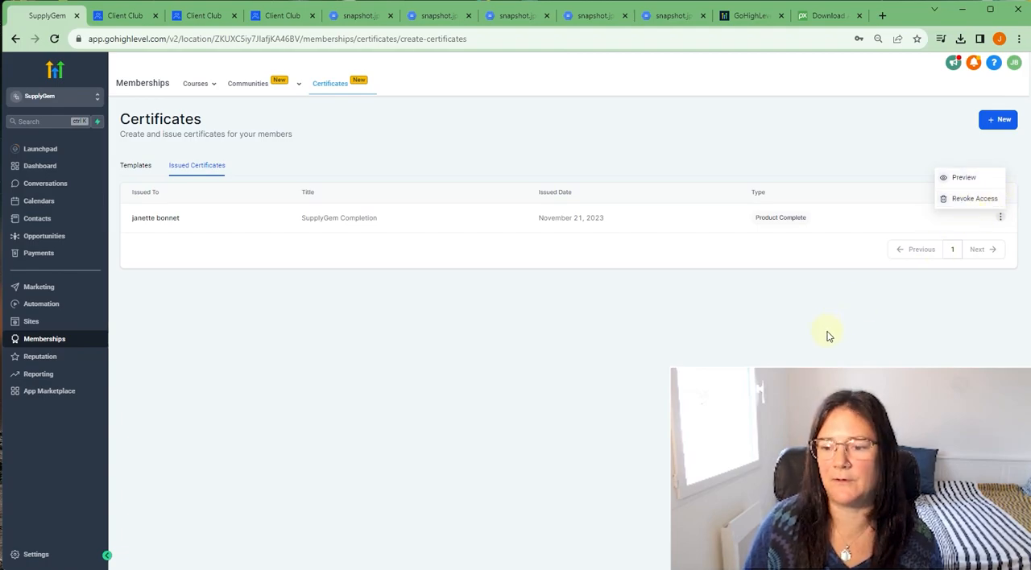
click(539, 319)
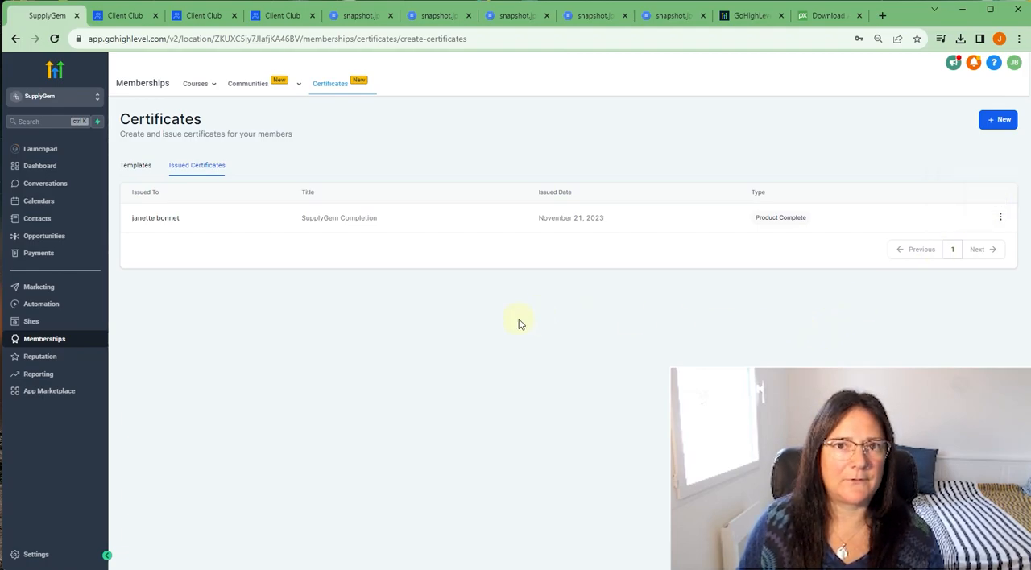